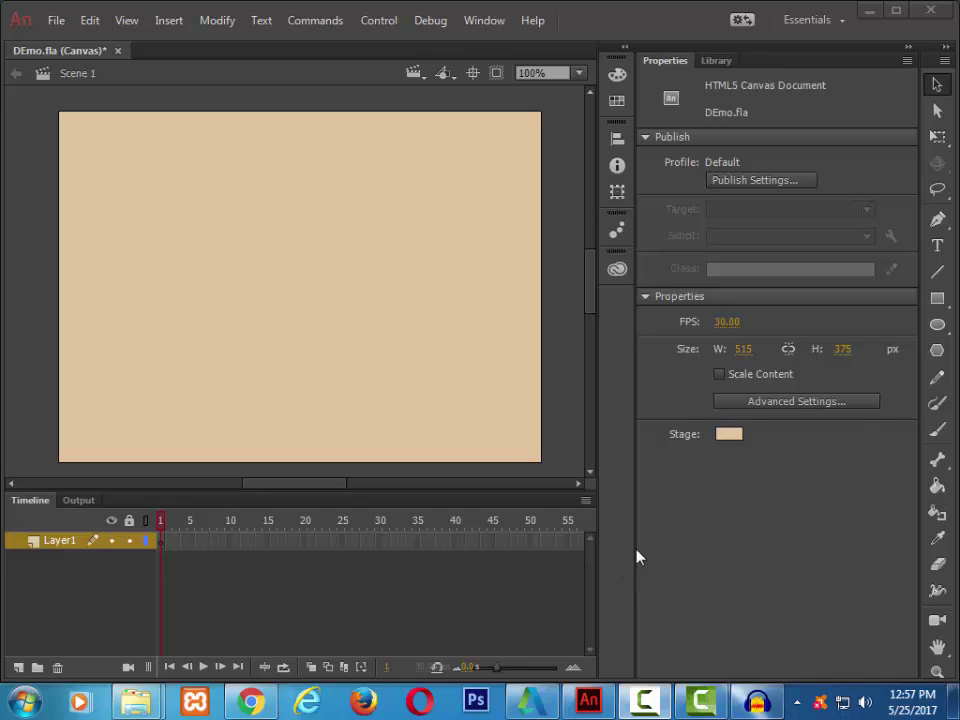
Import i4.png to the stage as a single image, declining the image-sequence prompt
{"action": "left_click", "coordinate": [54, 22]}
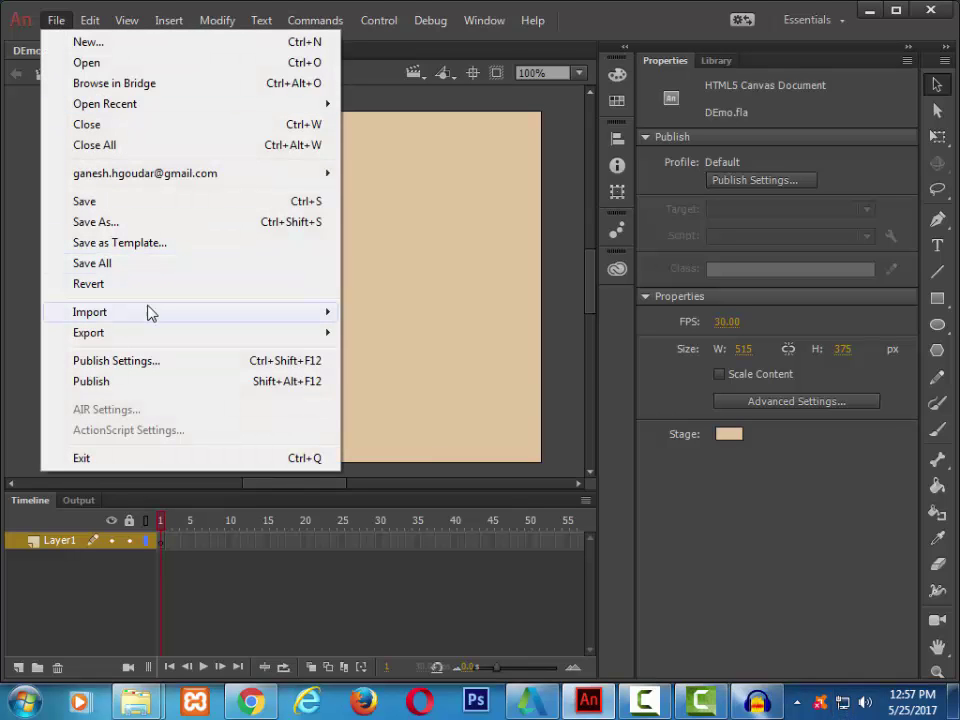
{"action": "mouse_move", "coordinate": [148, 313]}
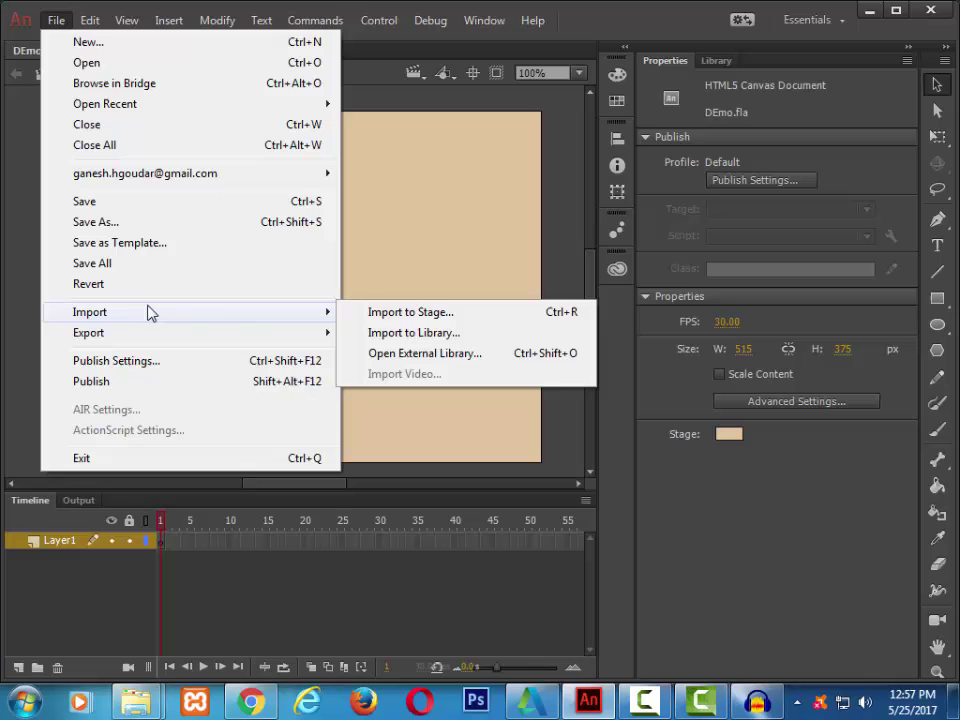
{"action": "left_click", "coordinate": [378, 315]}
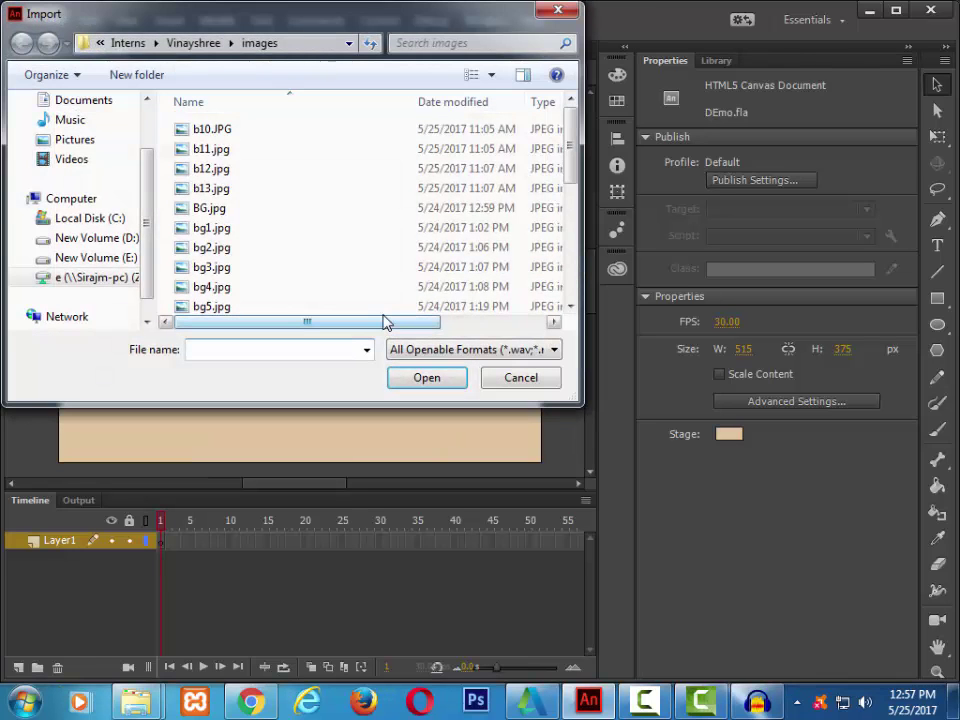
{"action": "left_click_drag", "start_coordinate": [568, 167], "coordinate": [570, 290]}
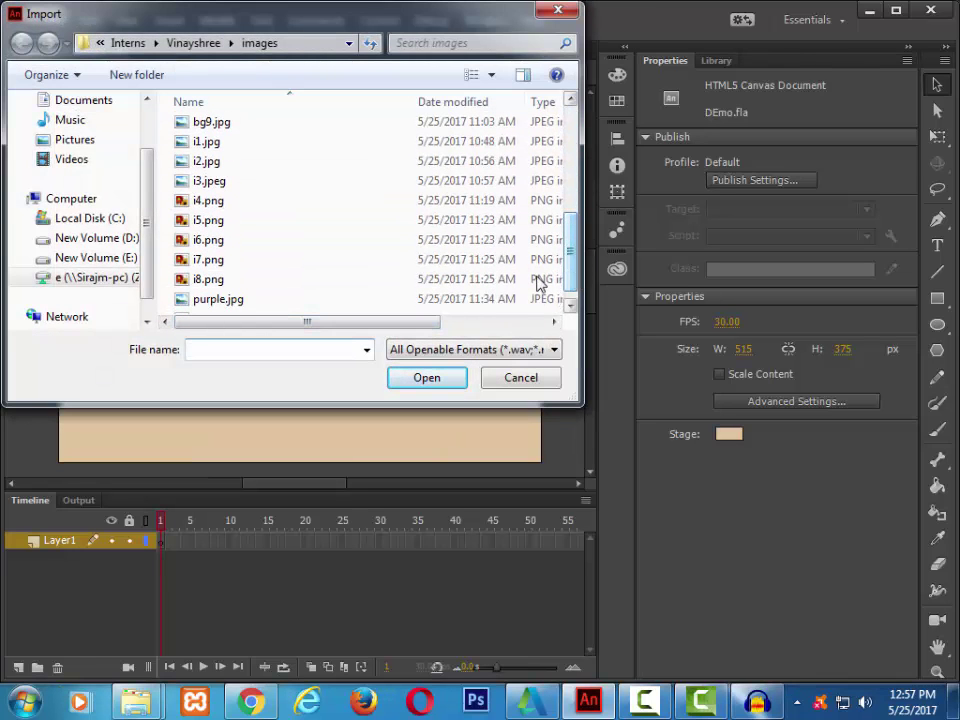
{"action": "left_click", "coordinate": [212, 201]}
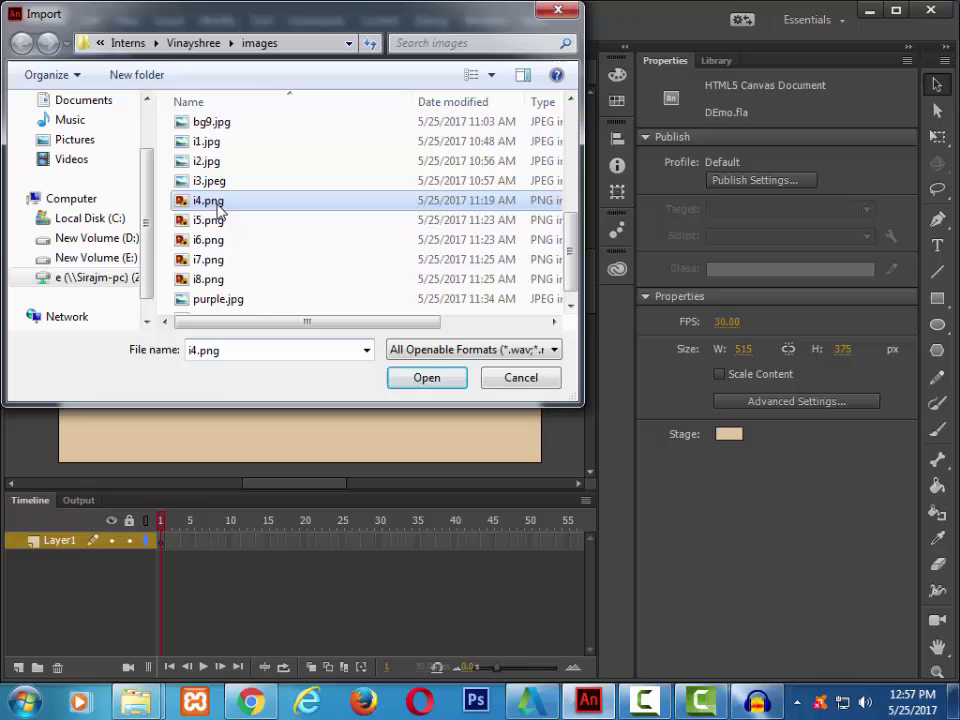
{"action": "left_click", "coordinate": [427, 379]}
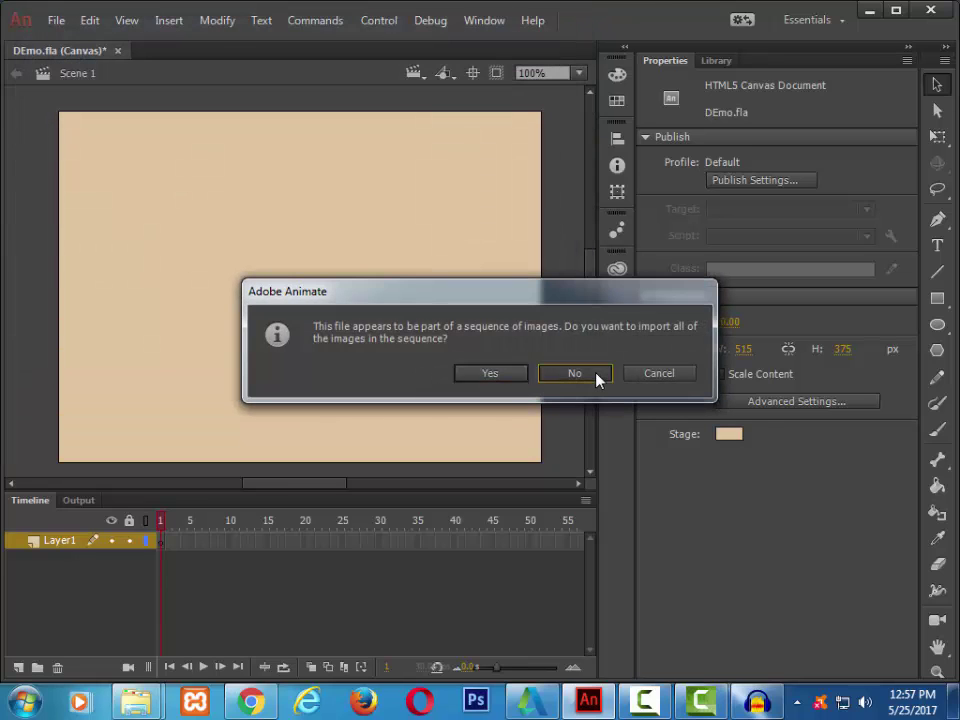
{"action": "left_click", "coordinate": [594, 376]}
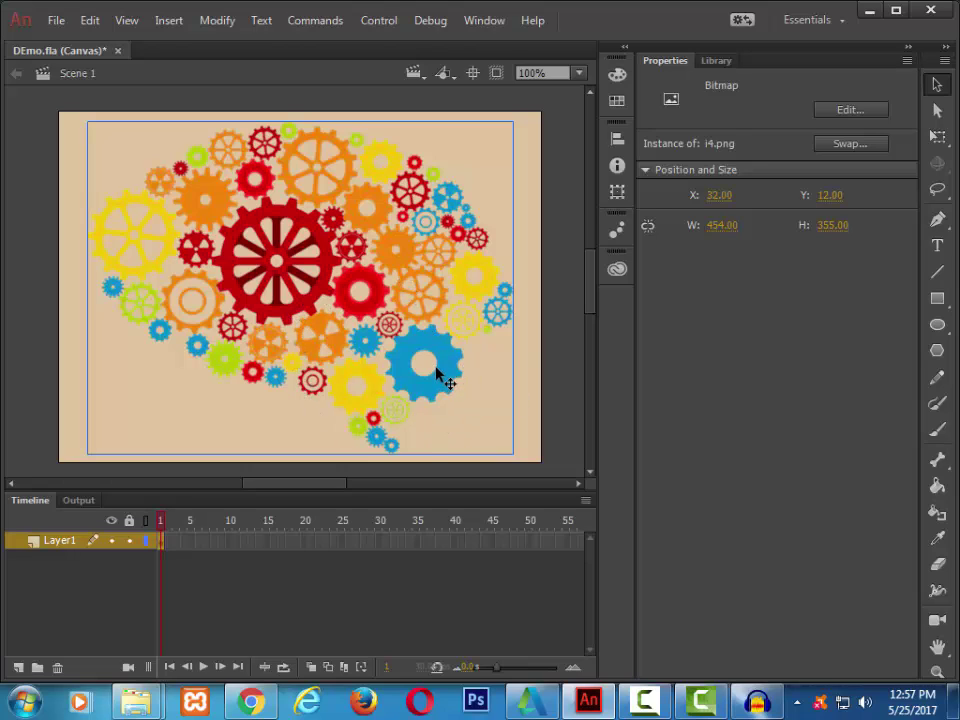
Show i4.png in the Library, then delete the extra gear copy dragged onto the stage
{"action": "left_click", "coordinate": [727, 66]}
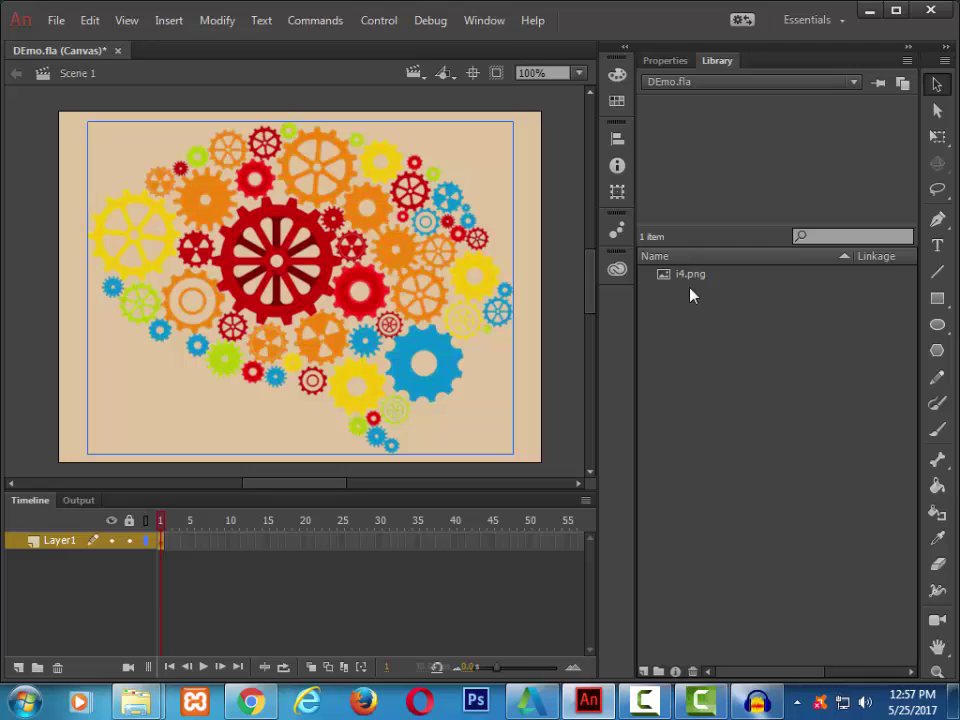
{"action": "left_click_drag", "start_coordinate": [701, 281], "coordinate": [416, 290]}
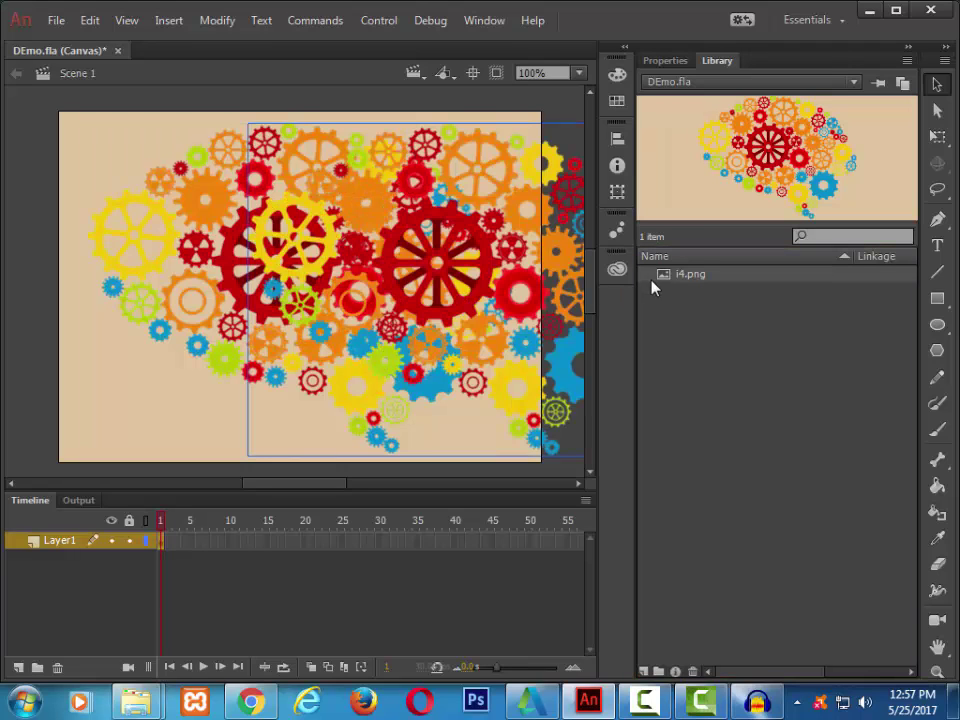
{"action": "left_click_drag", "start_coordinate": [680, 281], "coordinate": [420, 318]}
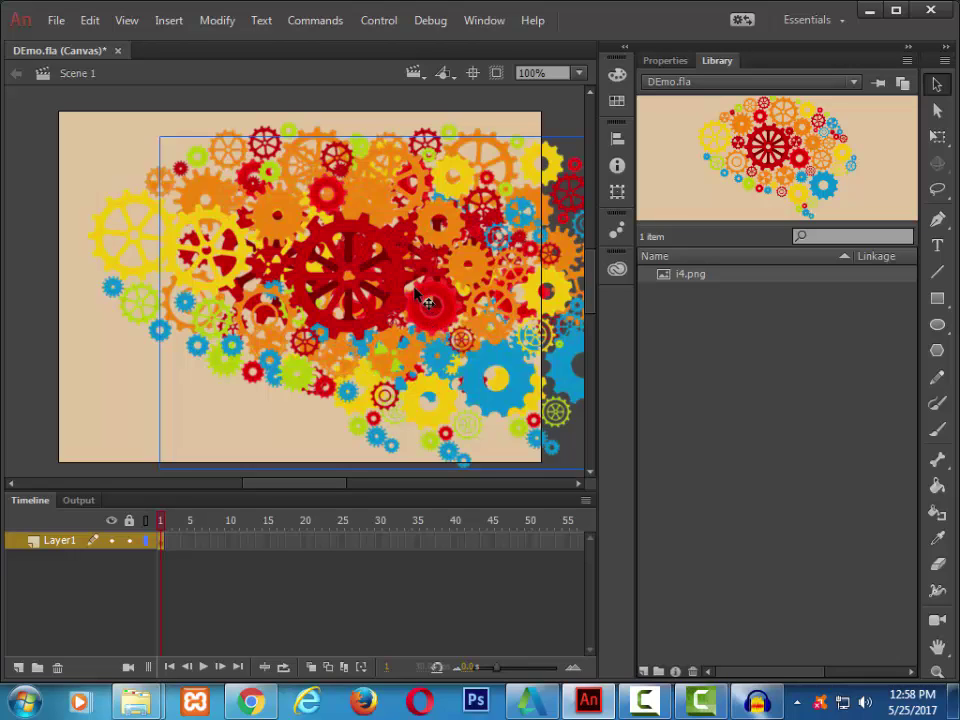
{"action": "left_click_drag", "start_coordinate": [416, 290], "coordinate": [416, 290]}
{"action": "left_click", "coordinate": [416, 291]}
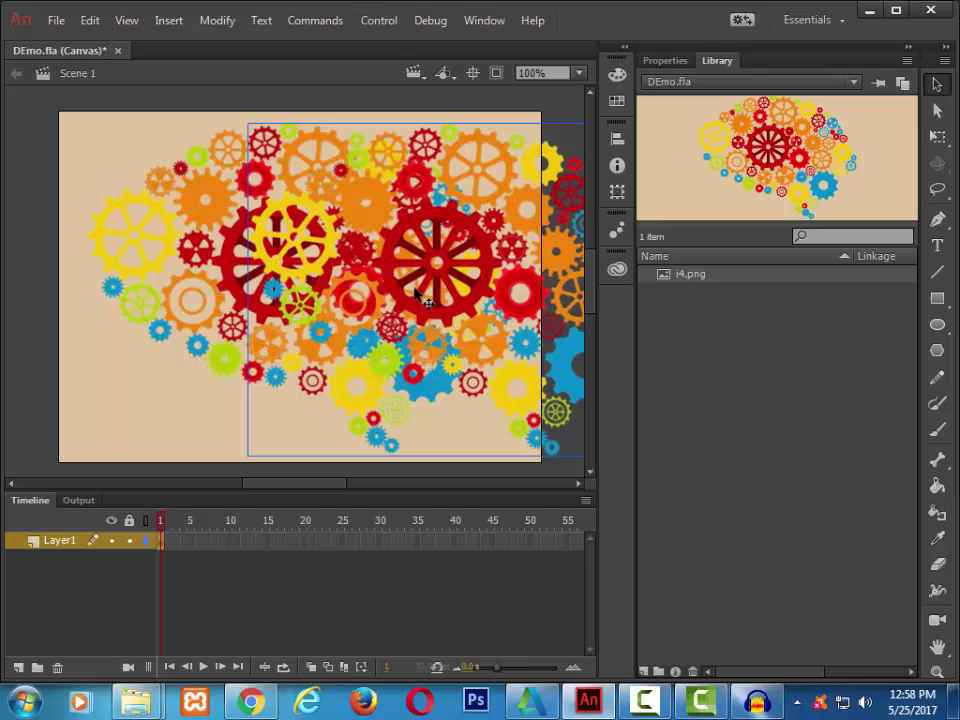
{"action": "key", "text": "Delete"}
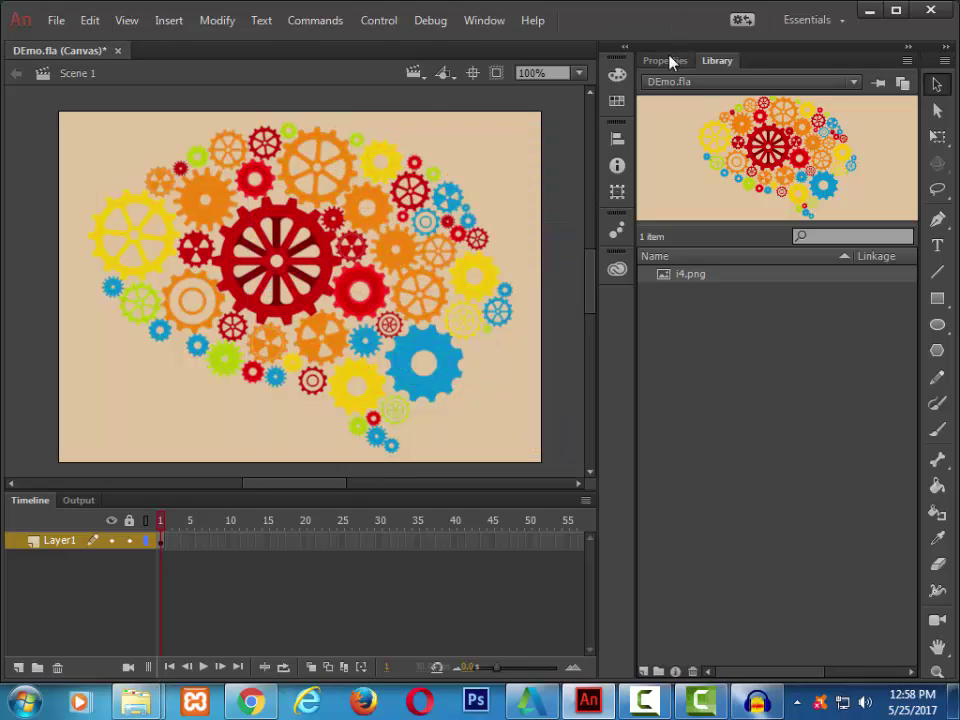
Select the gear-brain bitmap and set its width and height to 200 each
{"action": "left_click", "coordinate": [670, 61]}
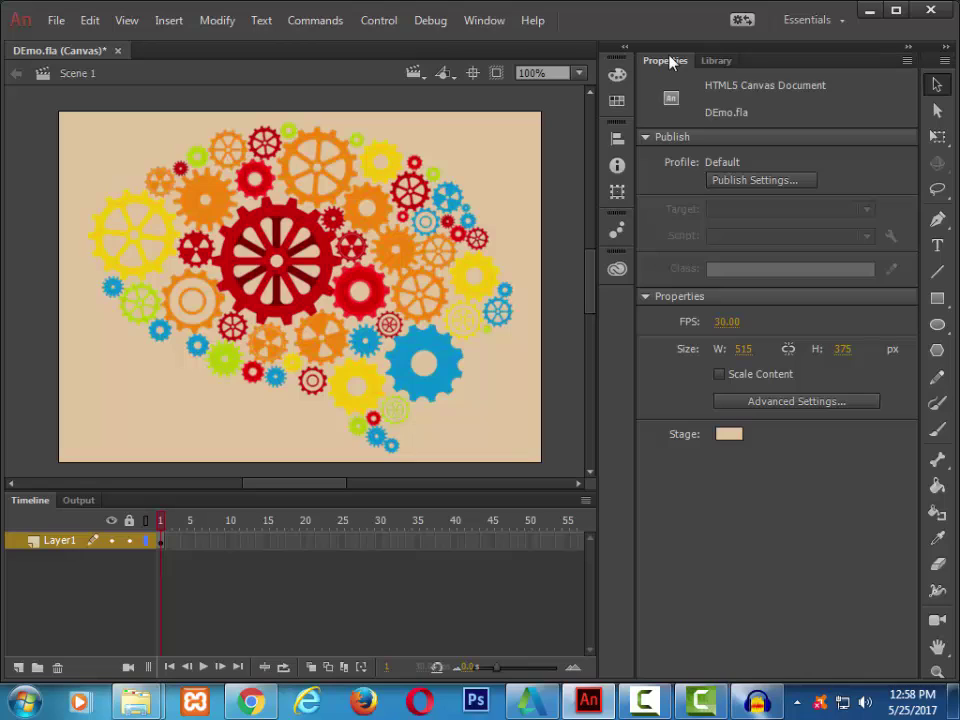
{"action": "left_click", "coordinate": [432, 302]}
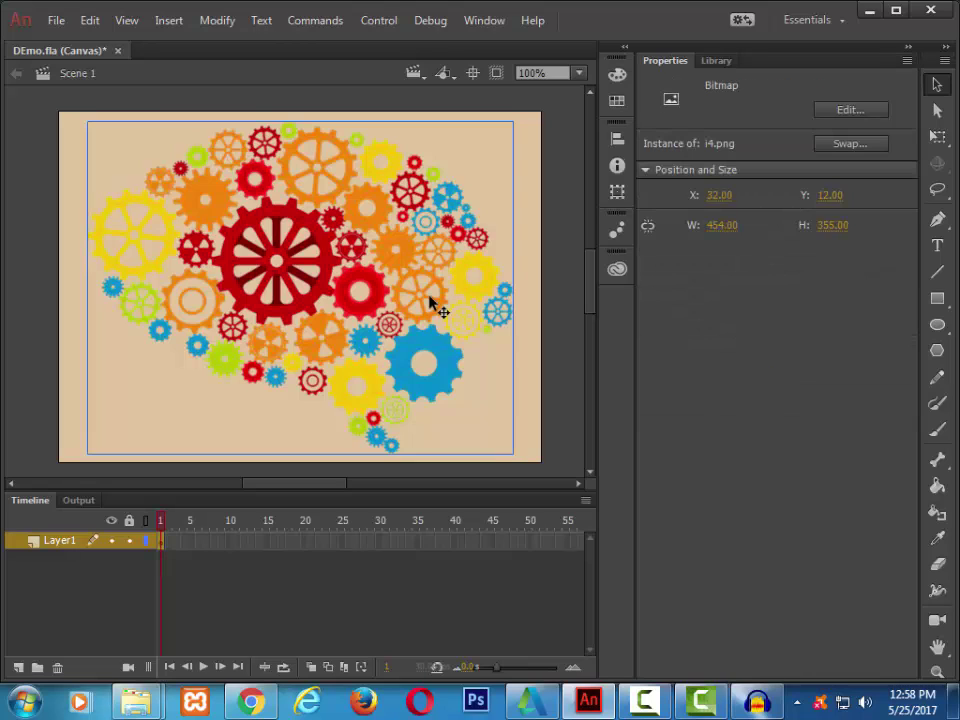
{"action": "left_click", "coordinate": [729, 224]}
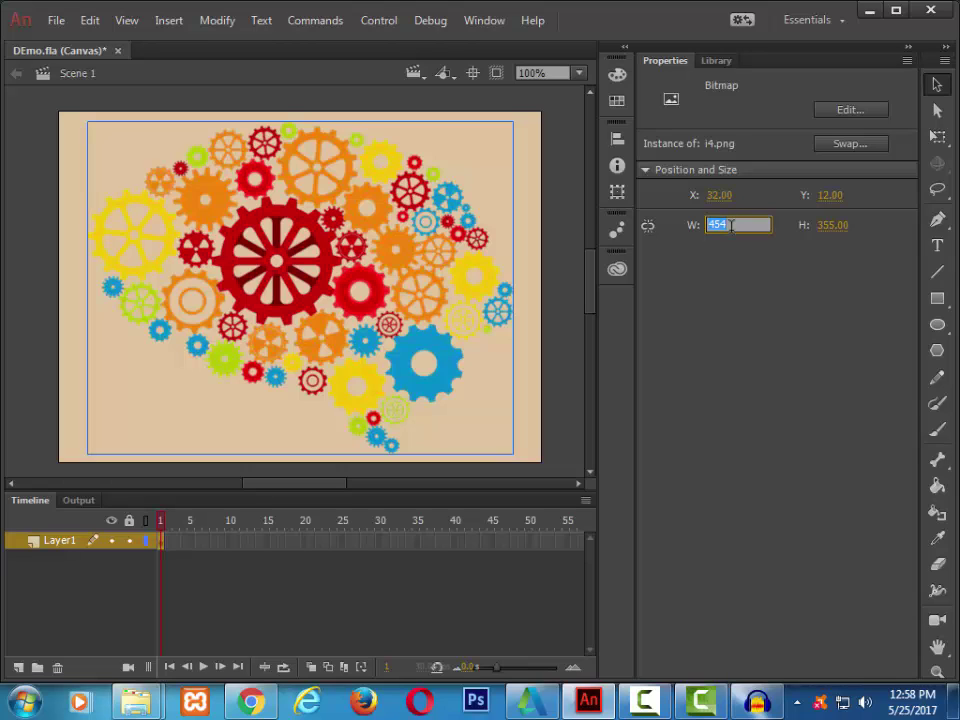
{"action": "type", "text": "200"}
{"action": "key", "text": "Tab"}
{"action": "type", "text": "200"}
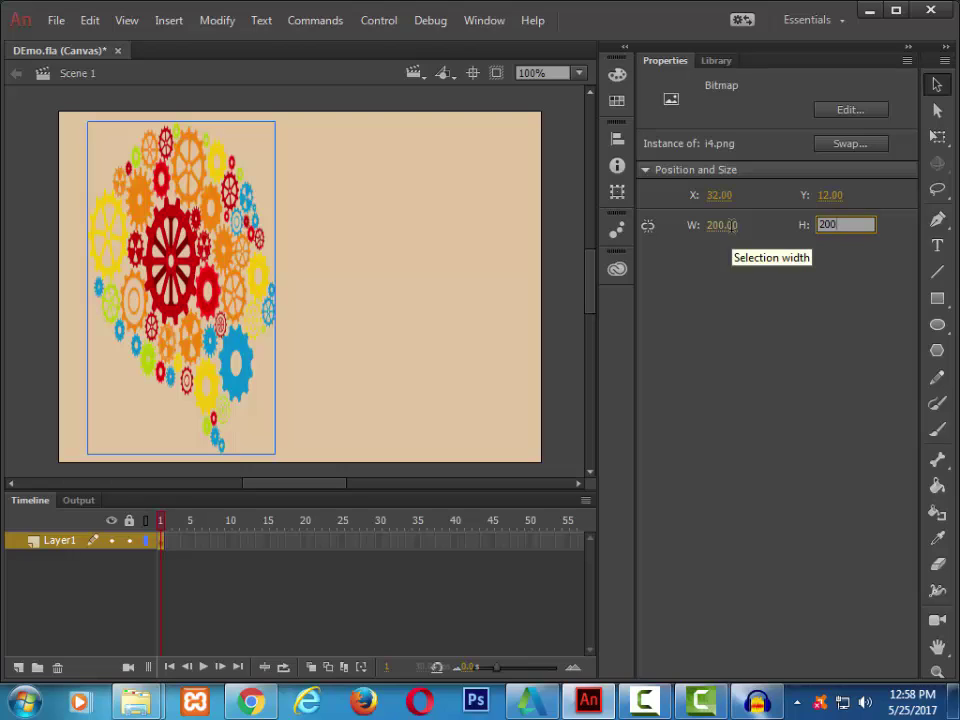
{"action": "key", "text": "Return"}
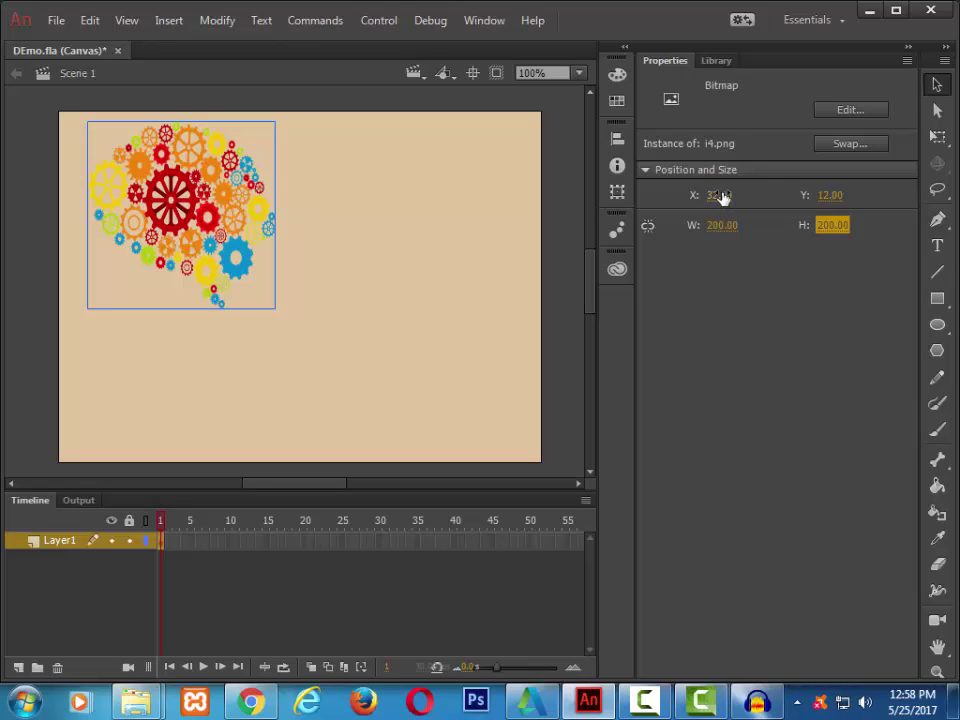
Set the gear-brain bitmap's X and Y positions to 35 each
{"action": "left_click", "coordinate": [721, 195]}
{"action": "type", "text": "35"}
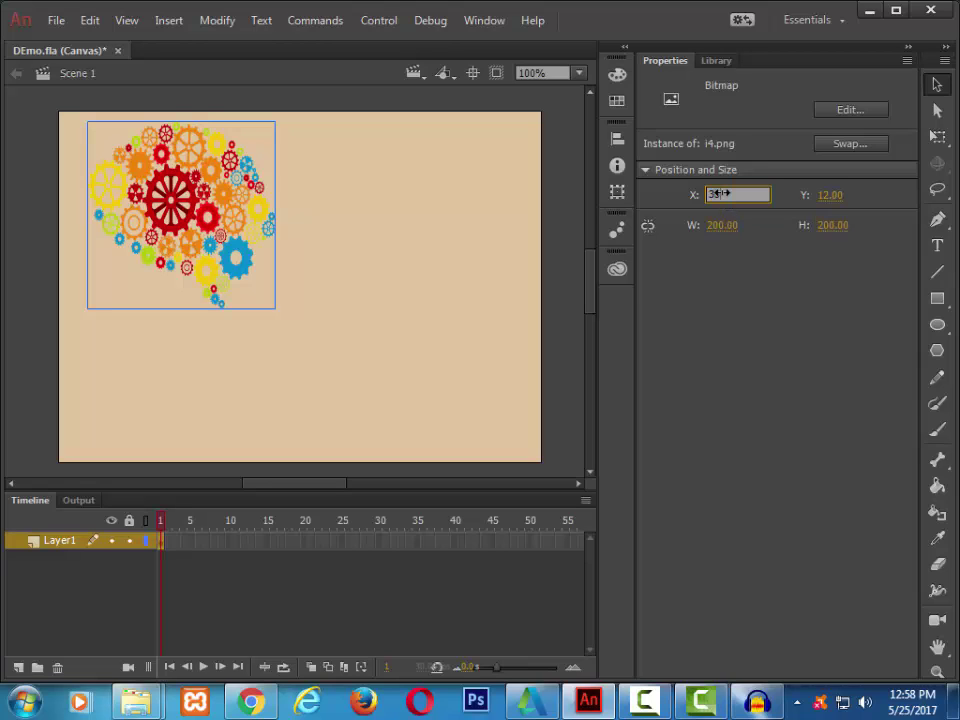
{"action": "key", "text": "Tab"}
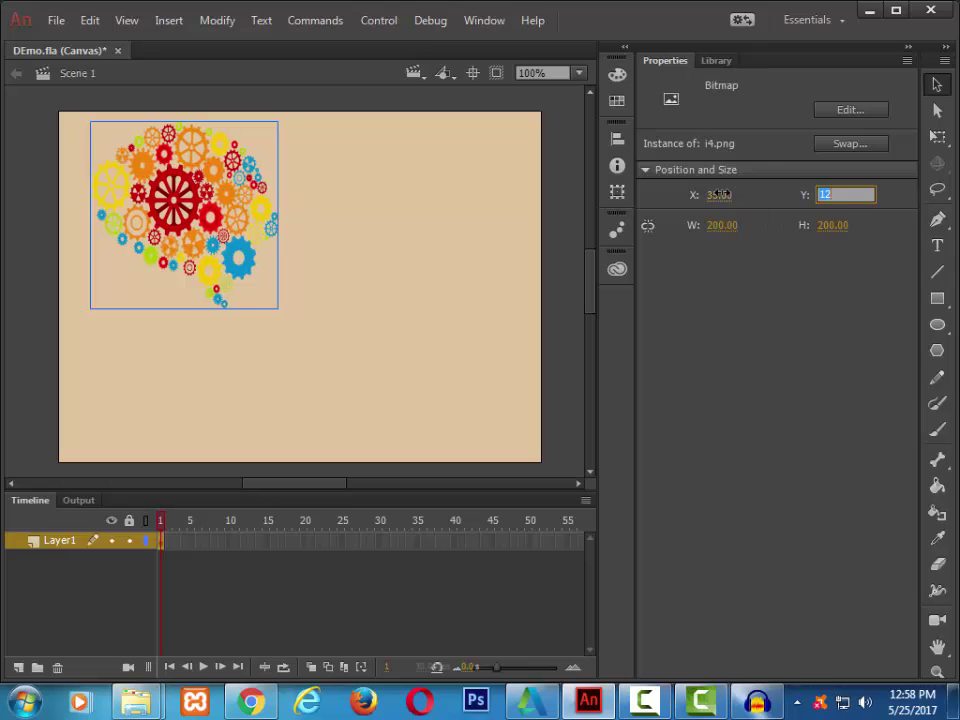
{"action": "type", "text": "35"}
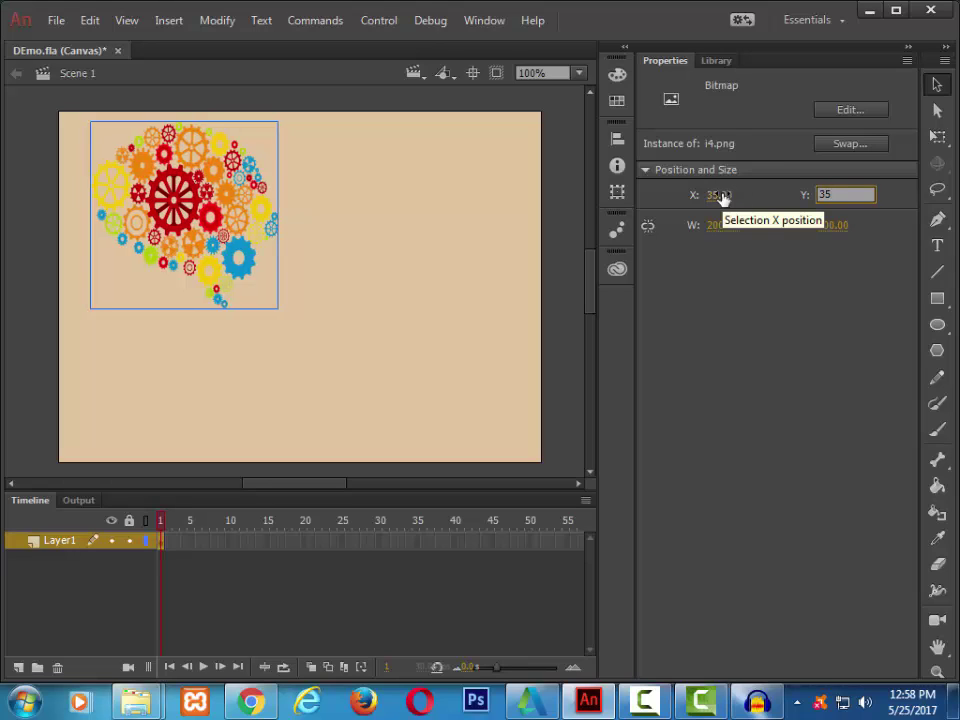
{"action": "key", "text": "Return"}
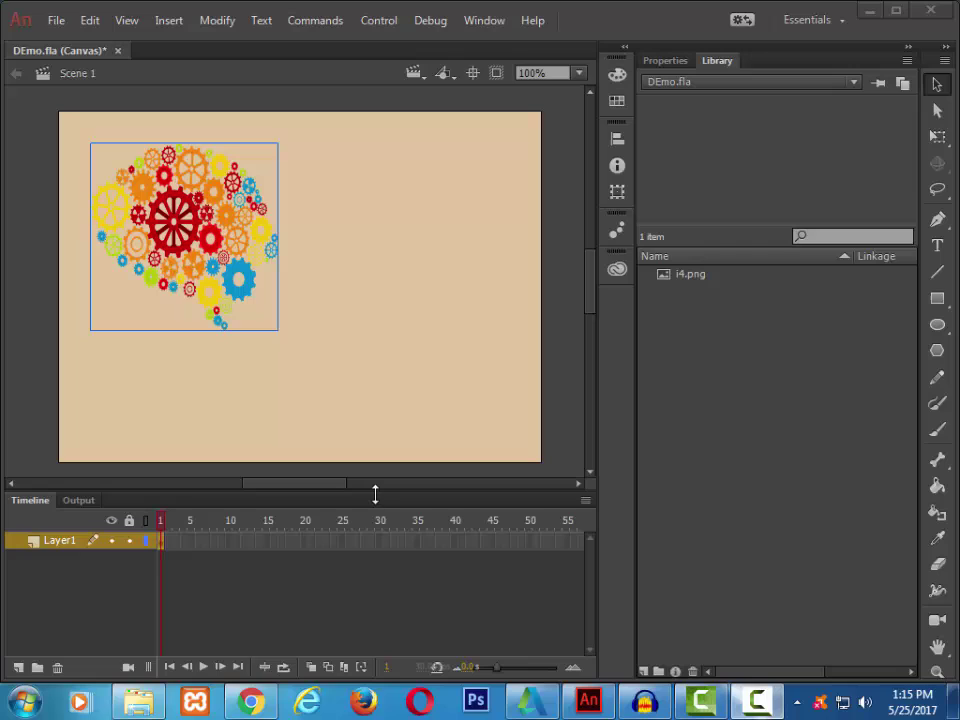
Add Layer 5 above Layer1 and select BG.jpg to import to the stage
{"action": "left_click", "coordinate": [20, 668]}
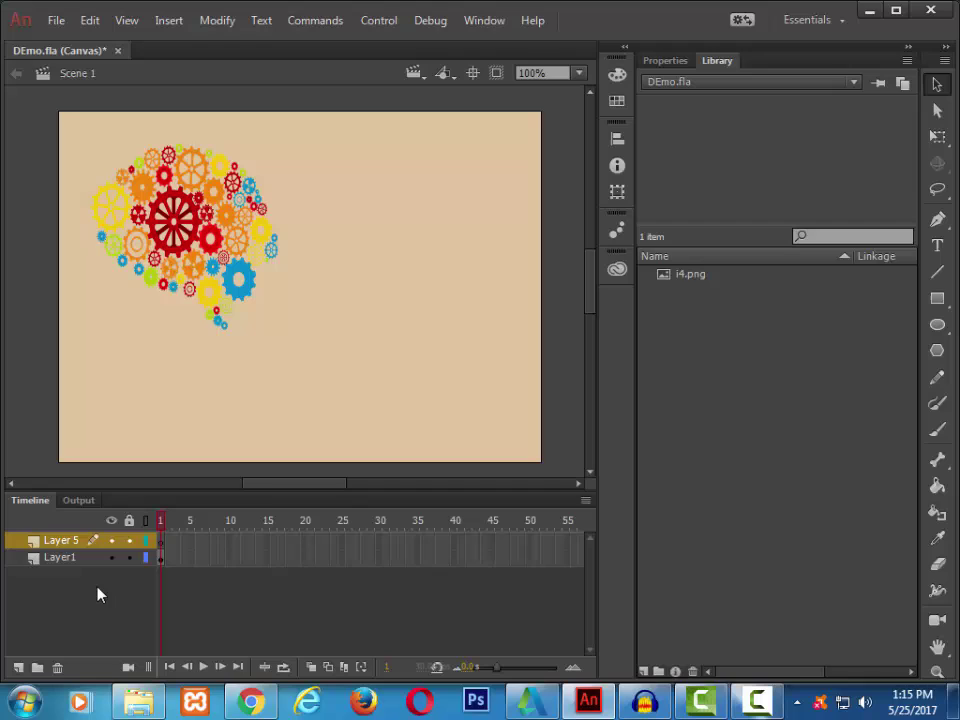
{"action": "left_click", "coordinate": [57, 22]}
{"action": "mouse_move", "coordinate": [178, 318]}
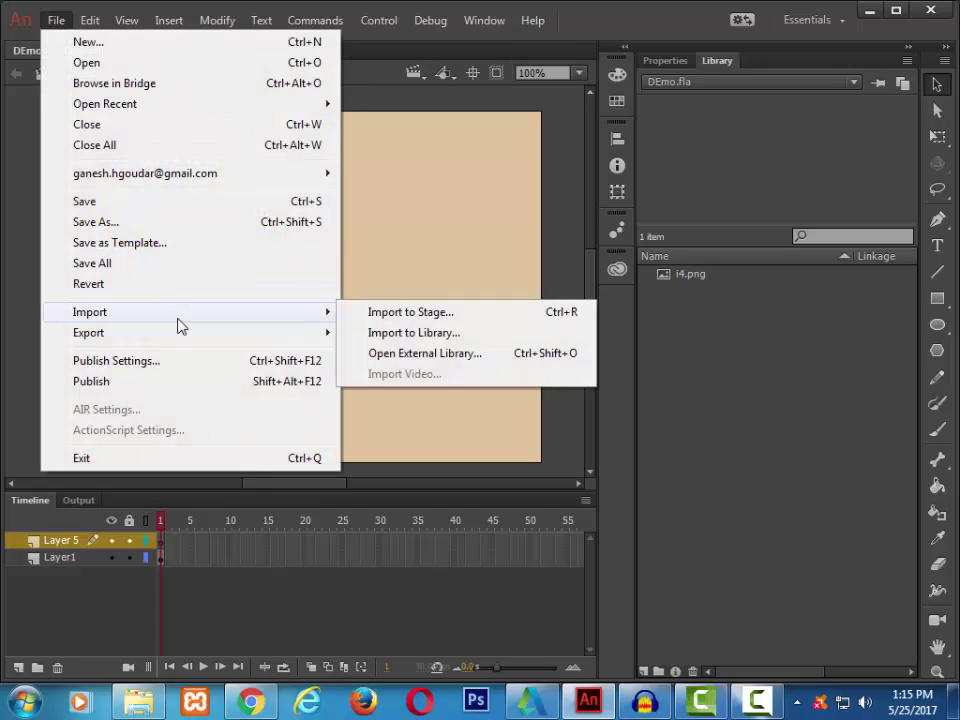
{"action": "left_click", "coordinate": [371, 318]}
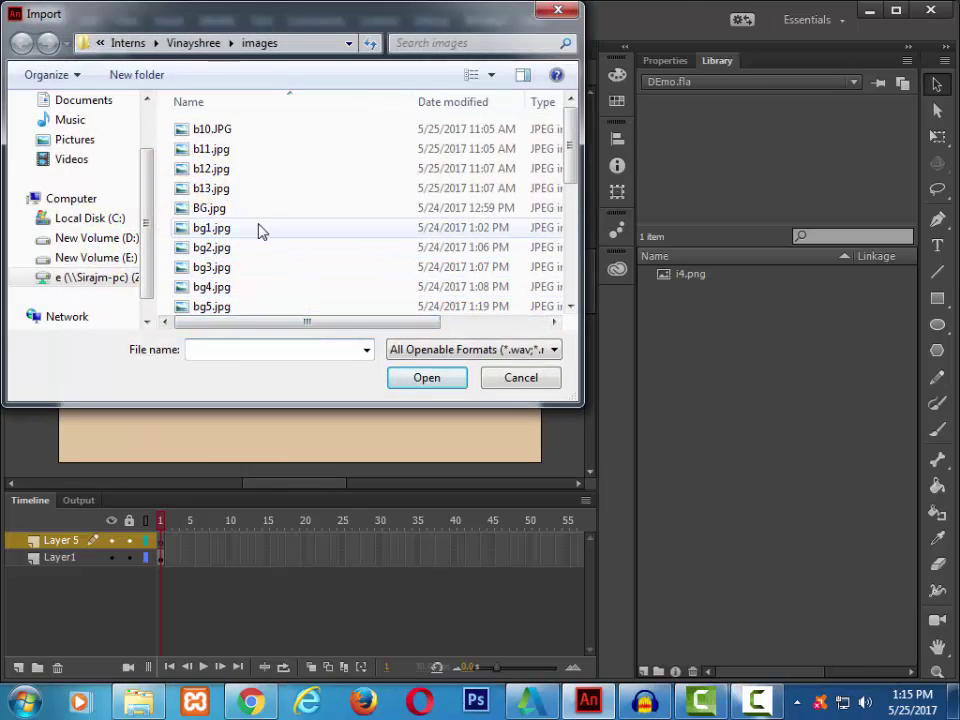
{"action": "left_click", "coordinate": [236, 209]}
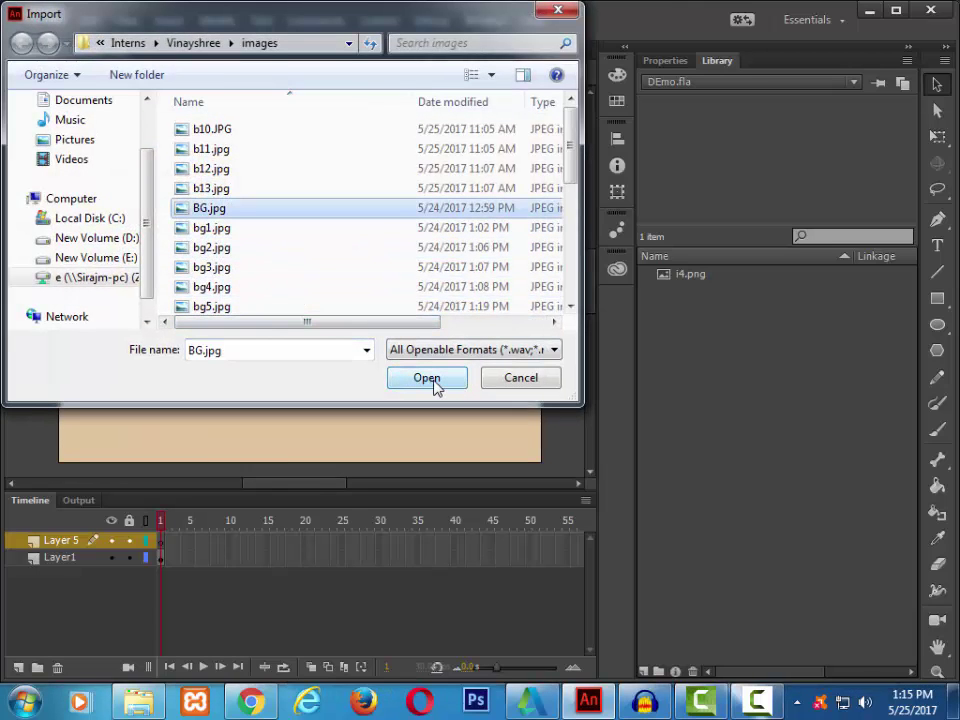
{"action": "left_click", "coordinate": [428, 378]}
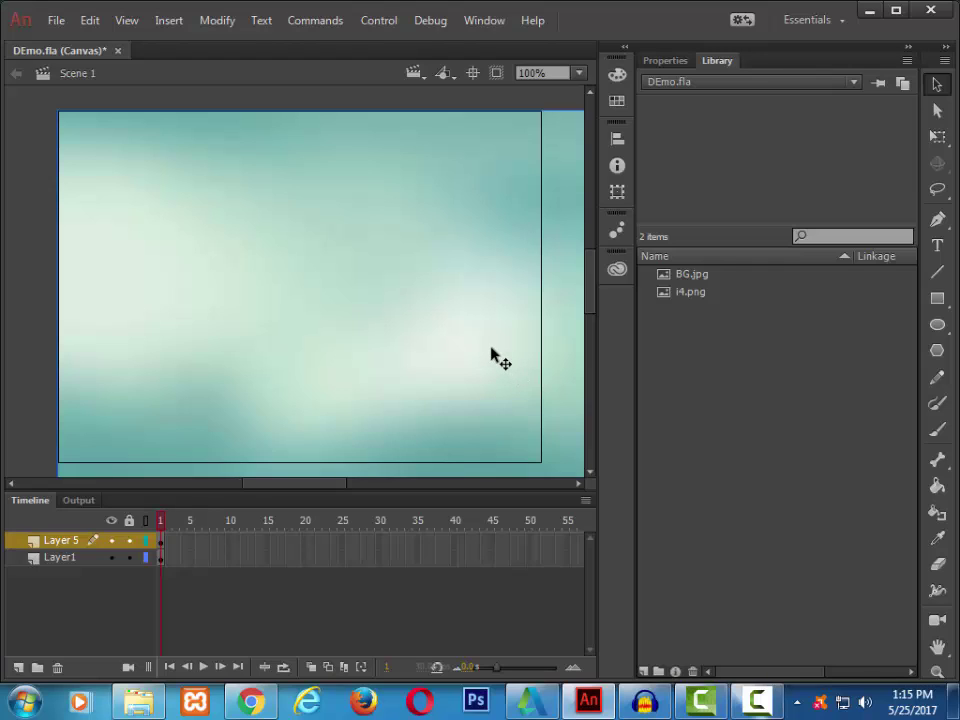
Resize the BG.jpg background bitmap to width 515 and height 375
{"action": "left_click", "coordinate": [650, 62]}
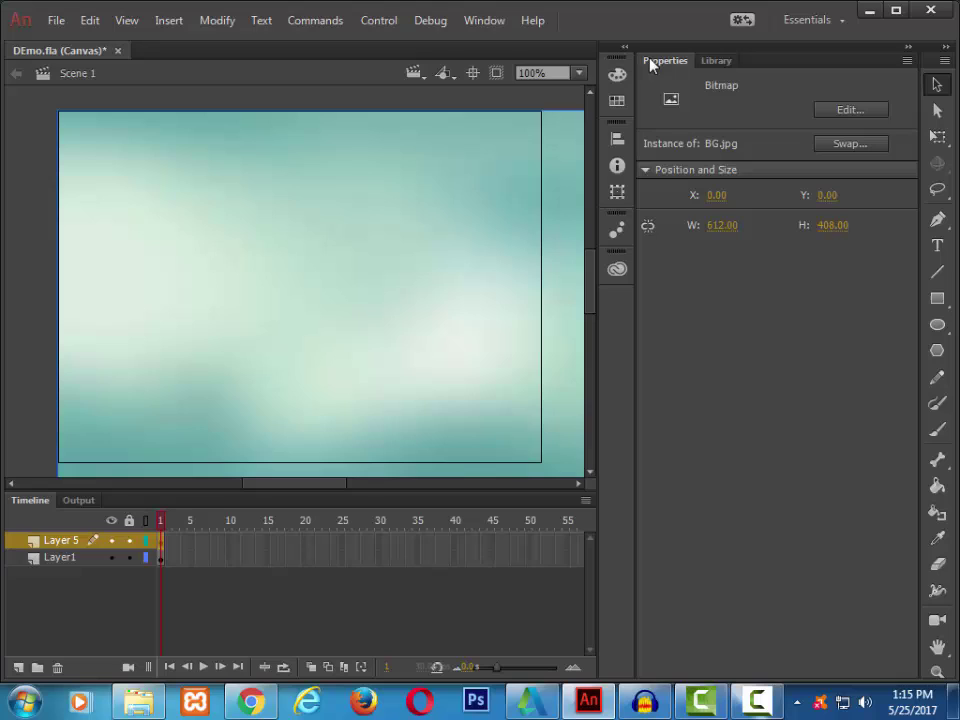
{"action": "left_click", "coordinate": [716, 226]}
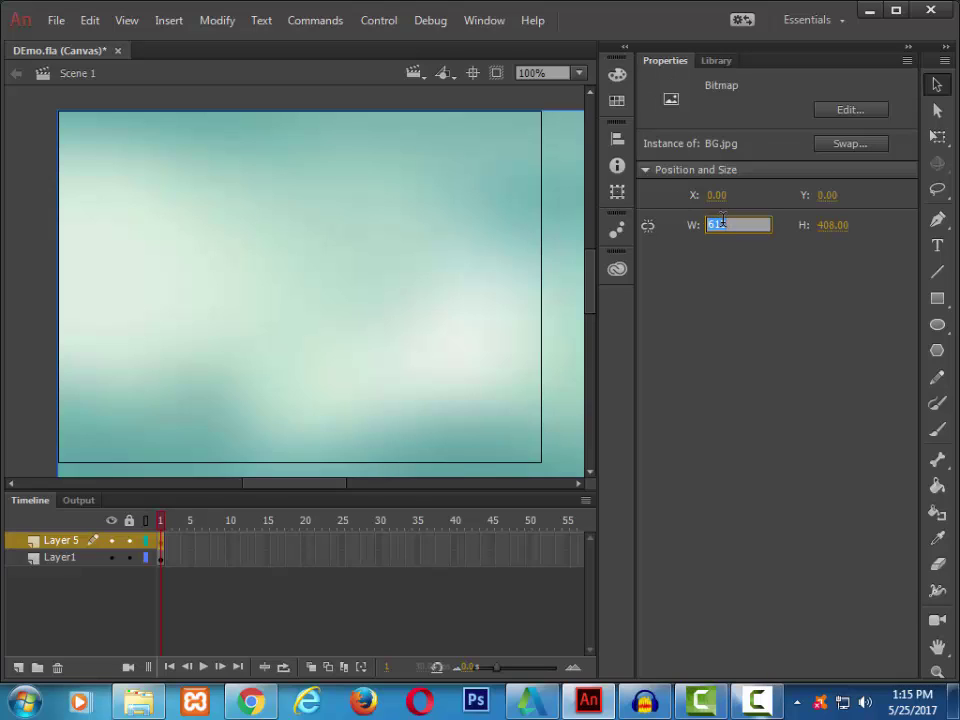
{"action": "type", "text": "515"}
{"action": "key", "text": "Tab"}
{"action": "type", "text": "375"}
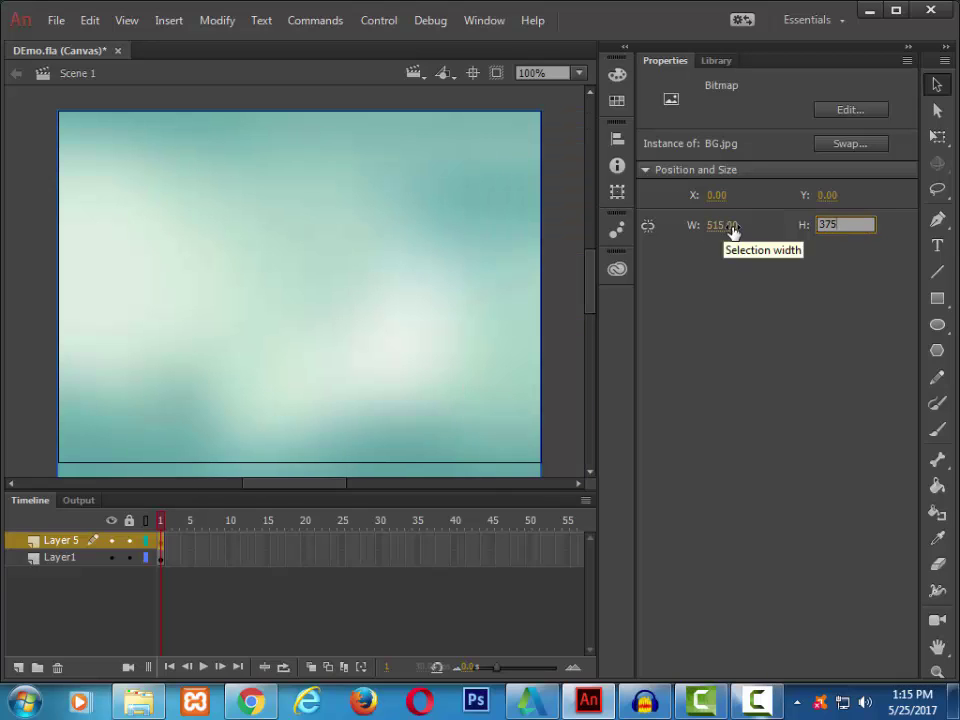
{"action": "key", "text": "Return"}
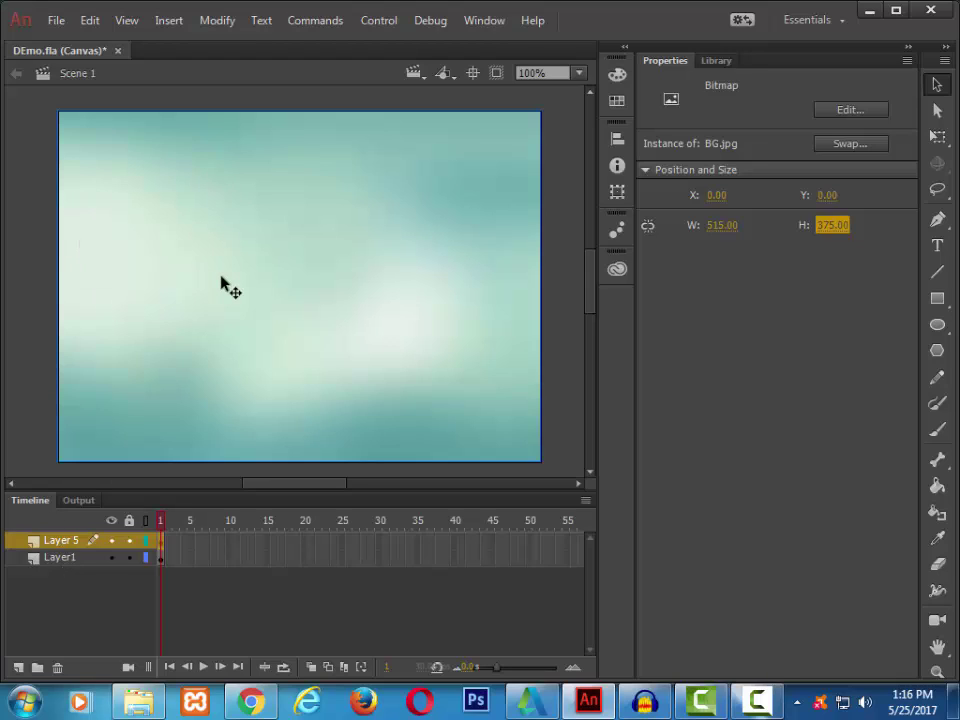
Move Layer1 above Layer 5 and rename it 'image'
{"action": "left_click", "coordinate": [70, 566]}
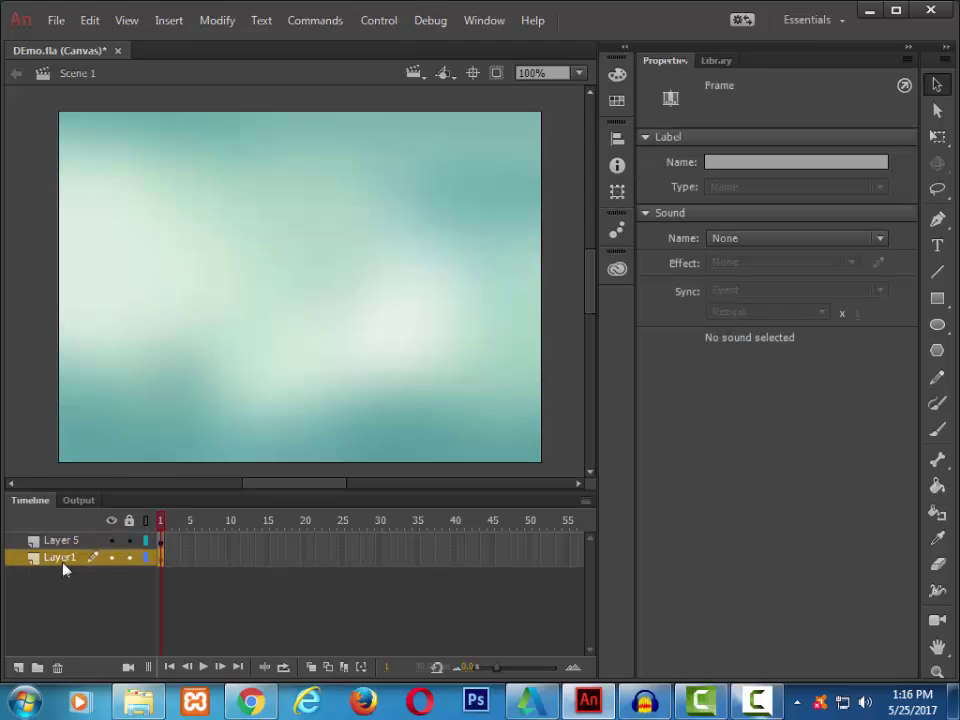
{"action": "left_click_drag", "start_coordinate": [64, 567], "coordinate": [62, 541]}
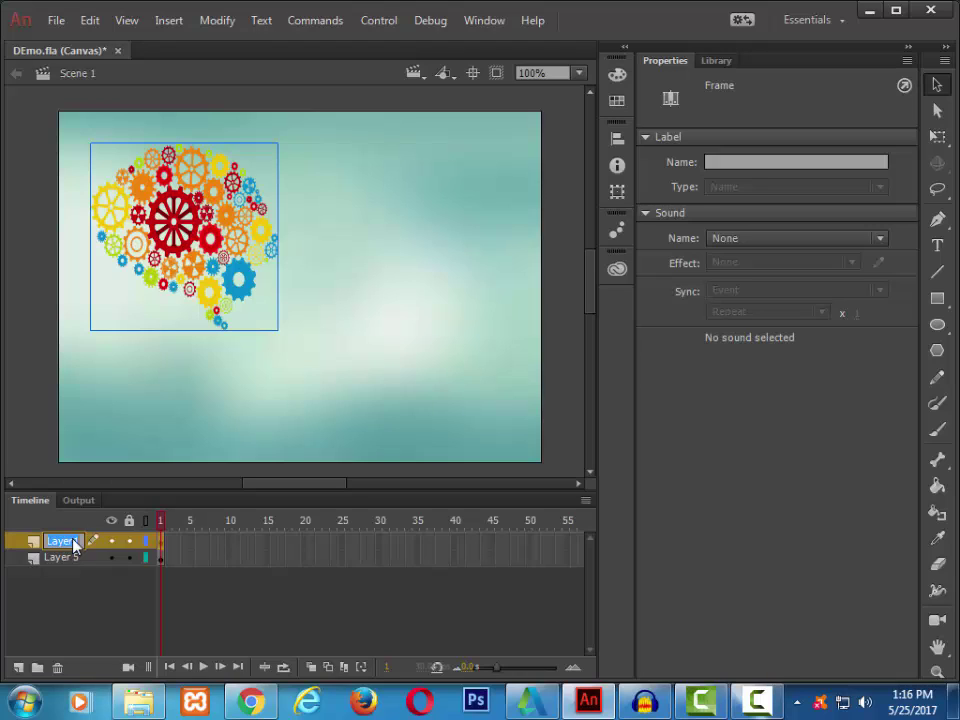
{"action": "type", "text": "image"}
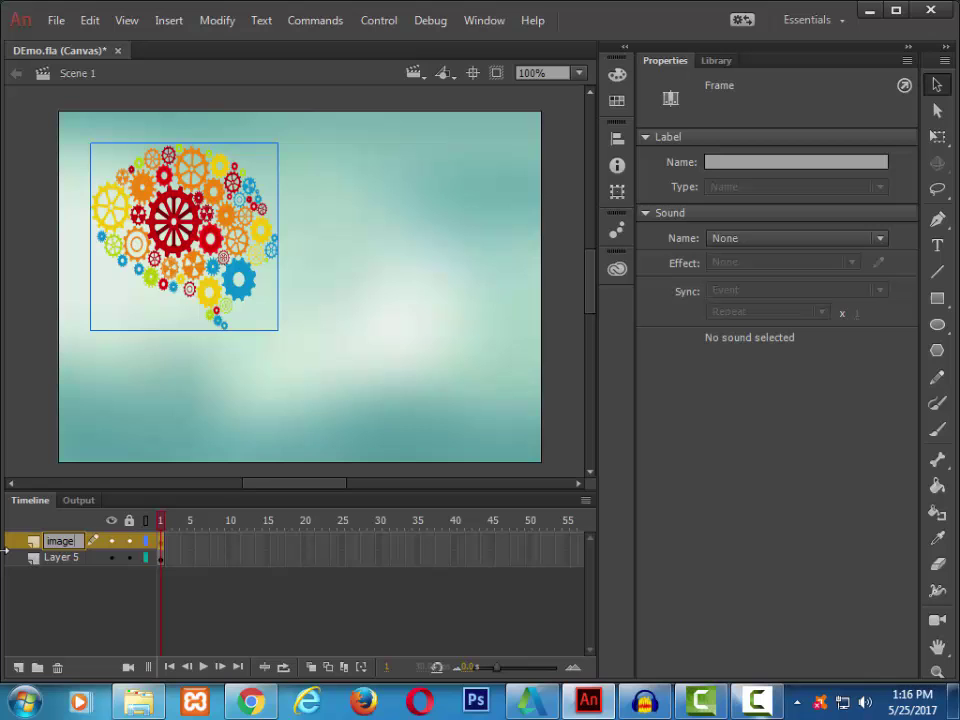